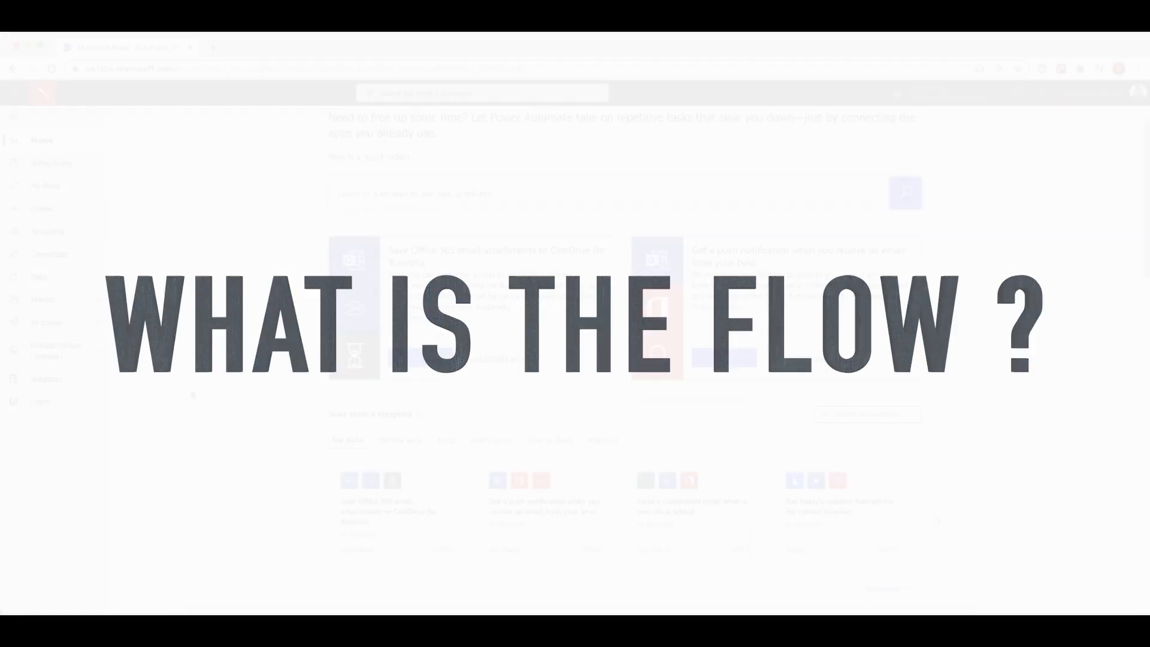
Step: Look through the home page's starter templates and the full row of popular services
scroll(193, 394, down, 5)
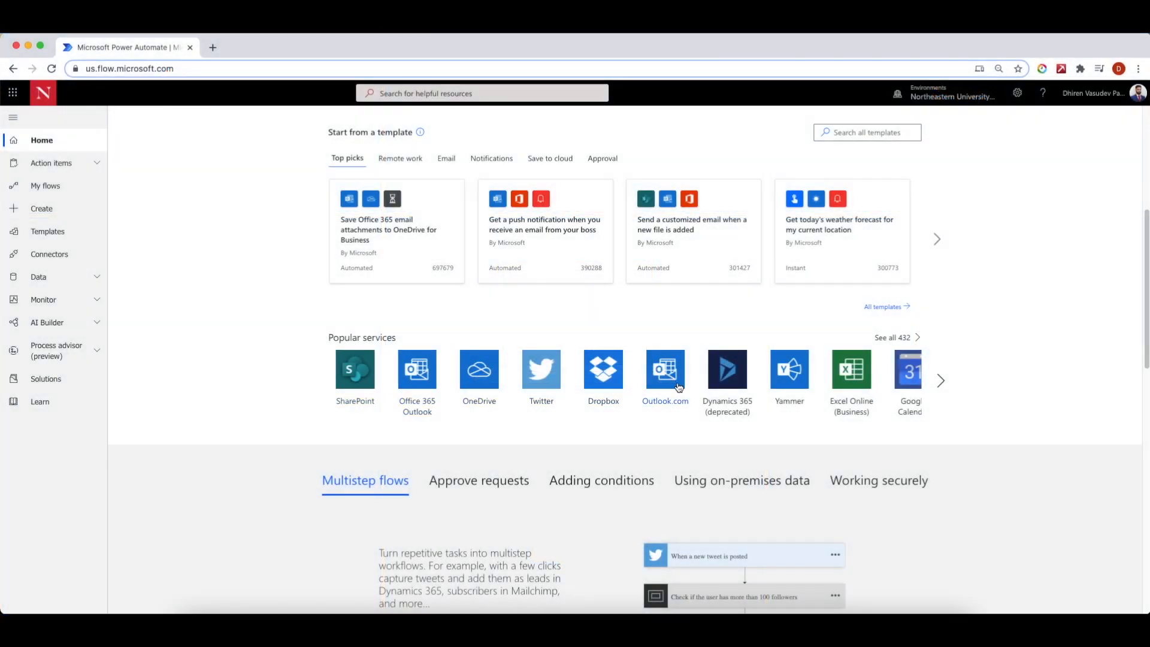
click(940, 381)
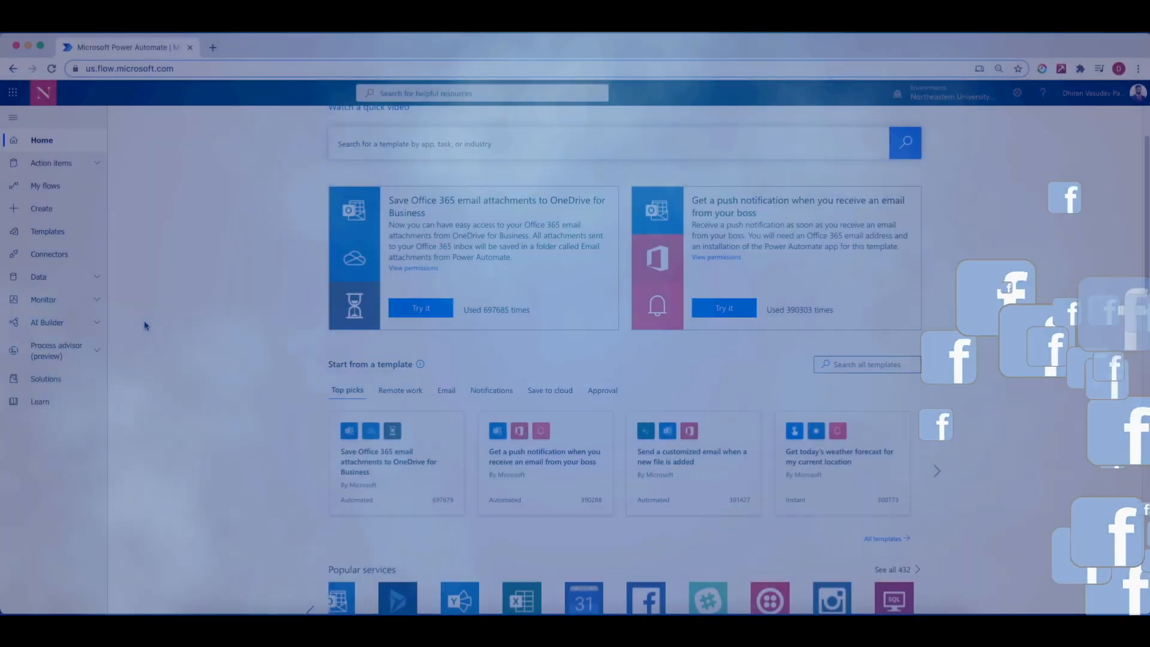
scroll(150, 324, up, 2)
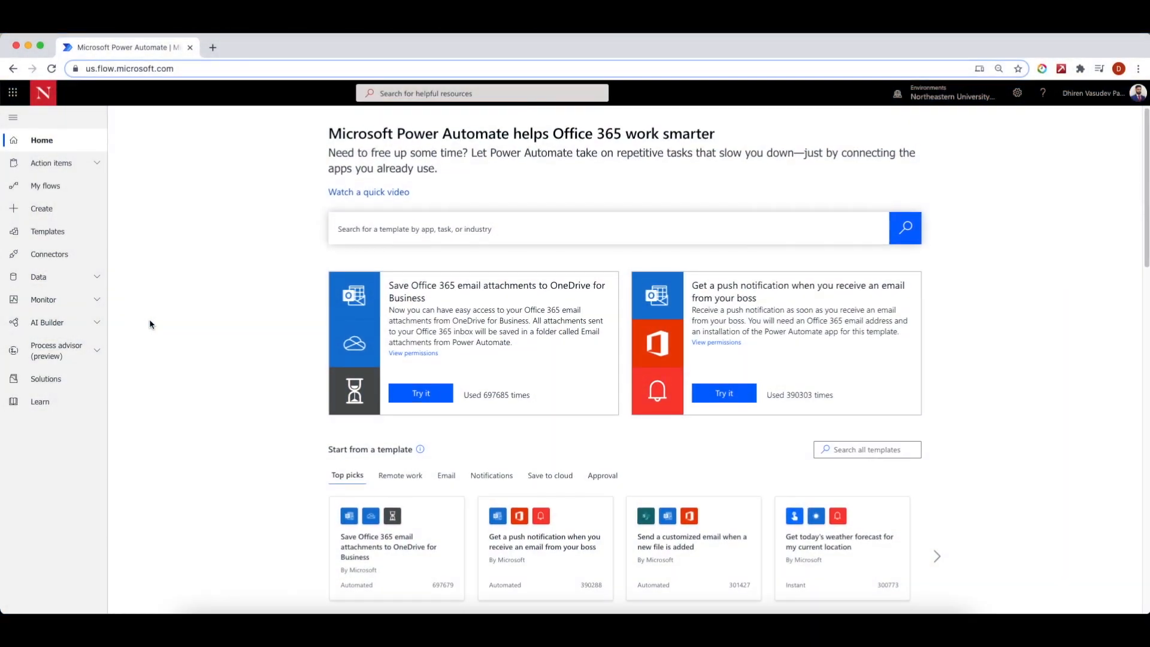
click(54, 233)
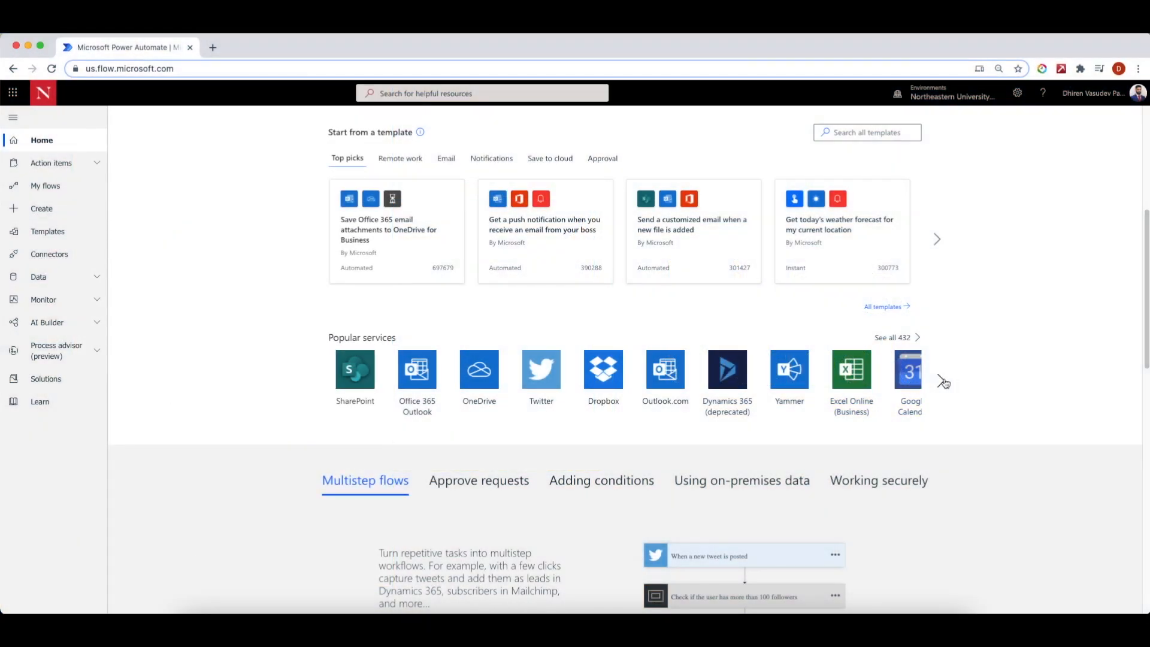
click(941, 381)
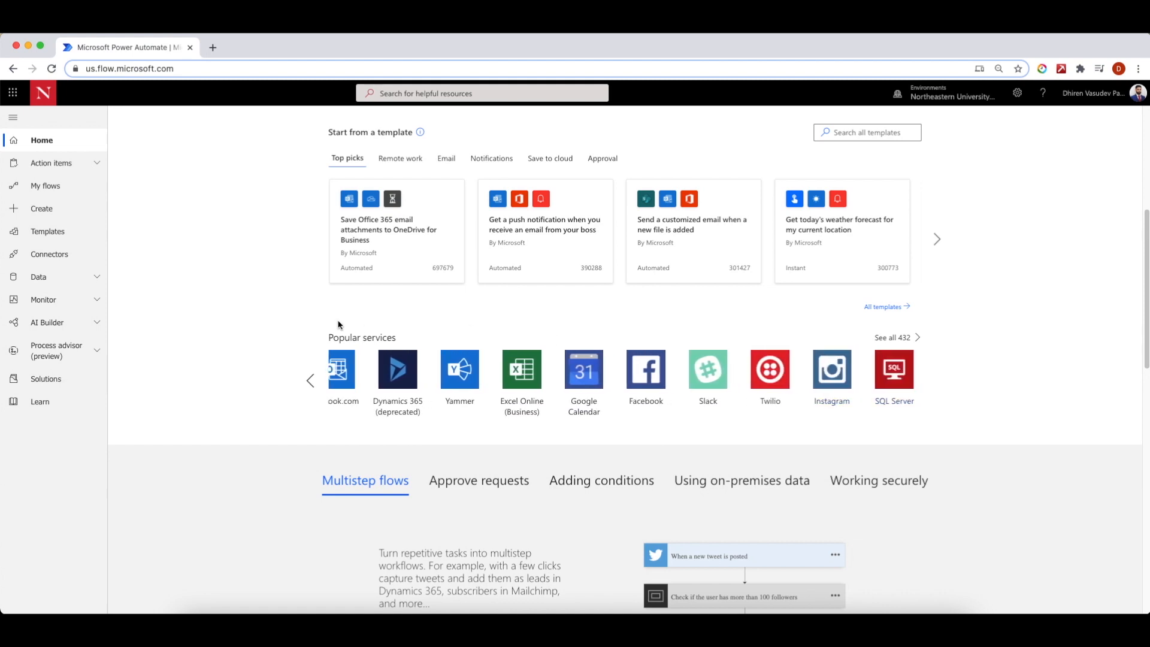
scroll(136, 324, up, 5)
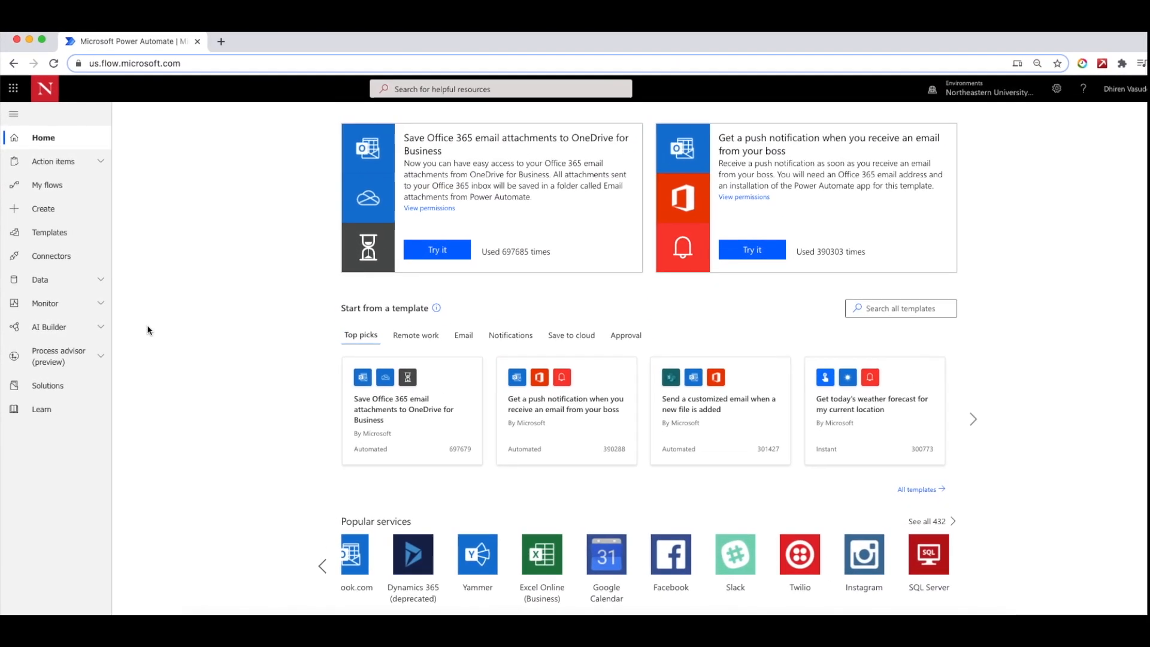
scroll(154, 334, up, 3)
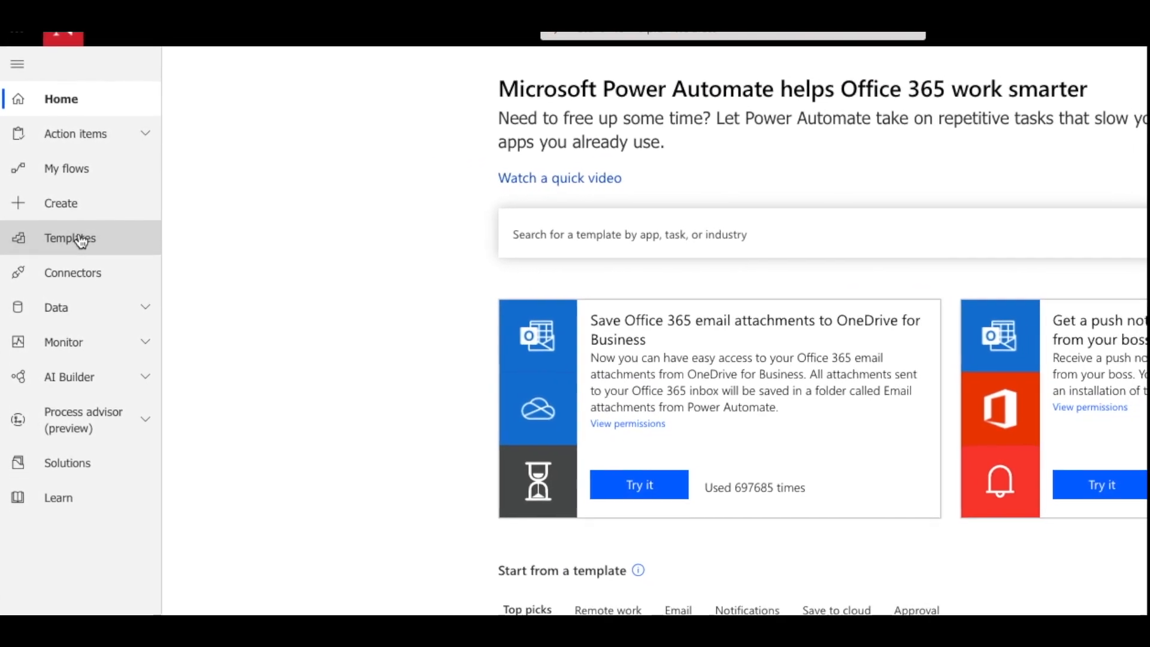
Step: Create a flow from the featured template "Save Office 365 email attachments to OneDrive for Business" using the existing connections
click(82, 239)
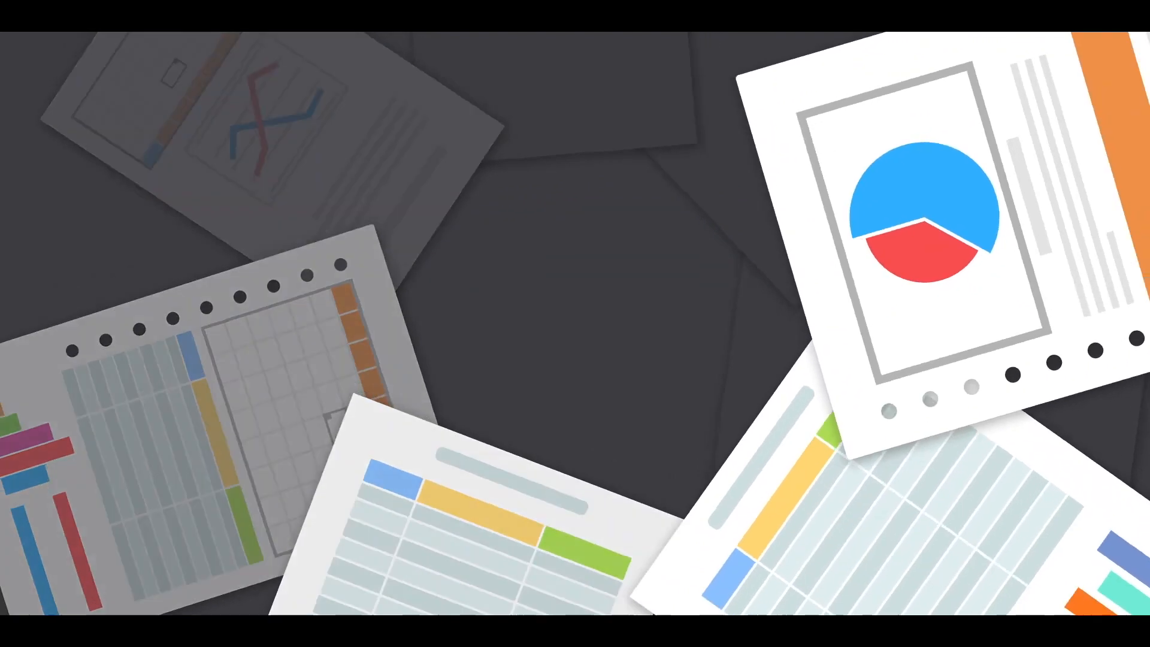
scroll(258, 274, up, 3)
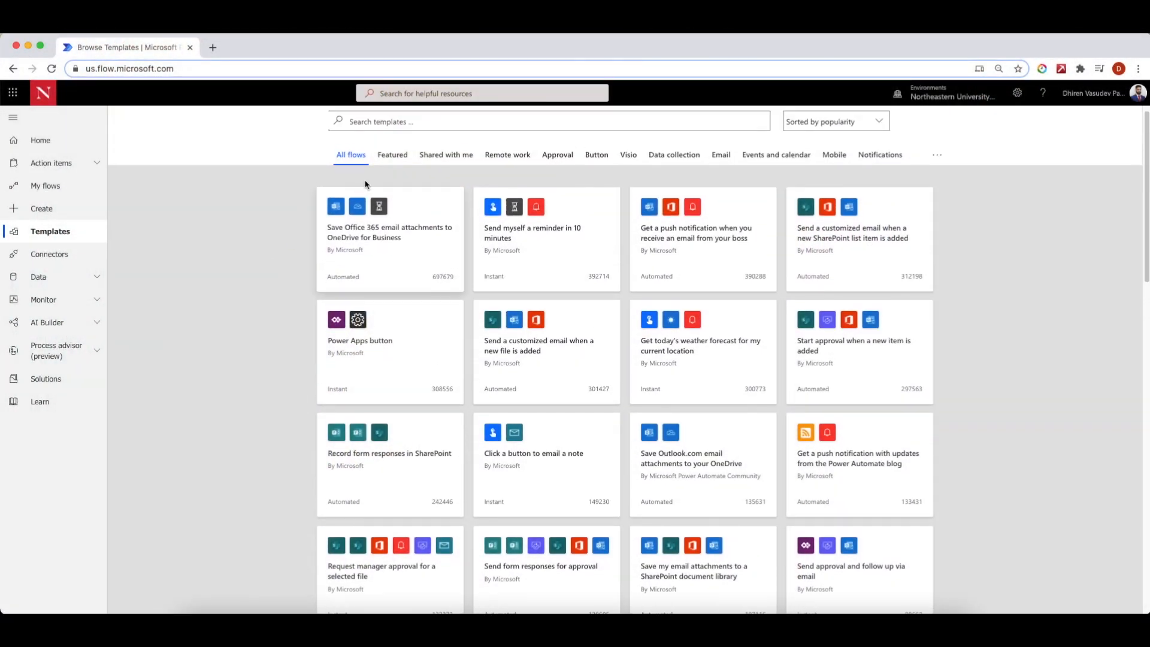
click(385, 163)
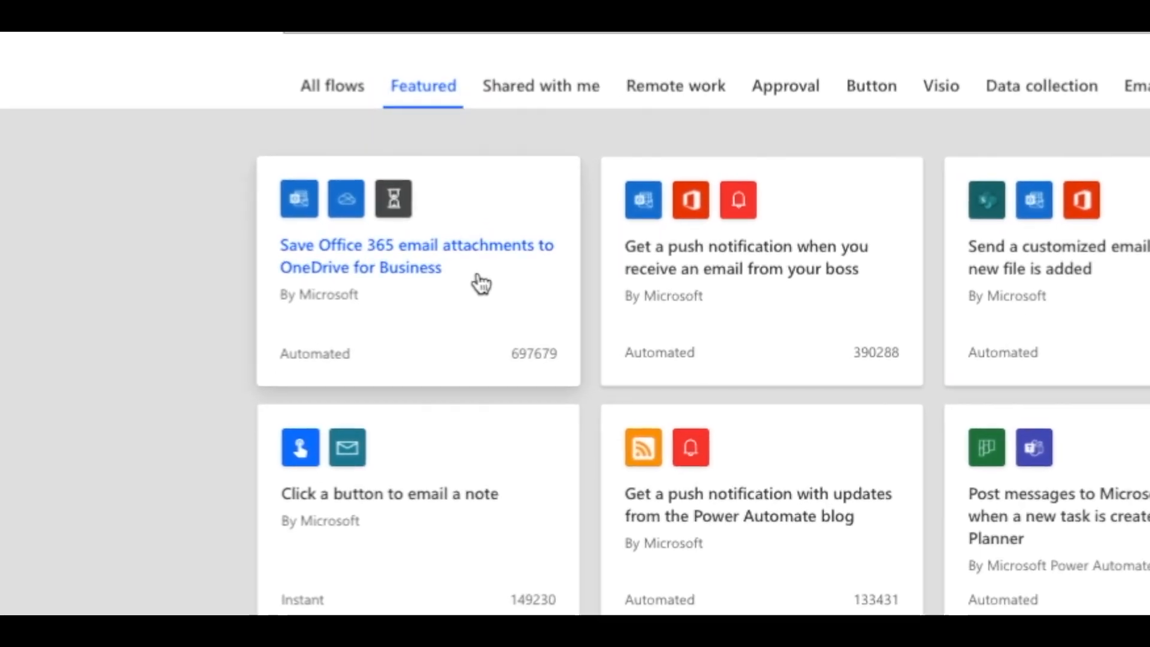
click(481, 283)
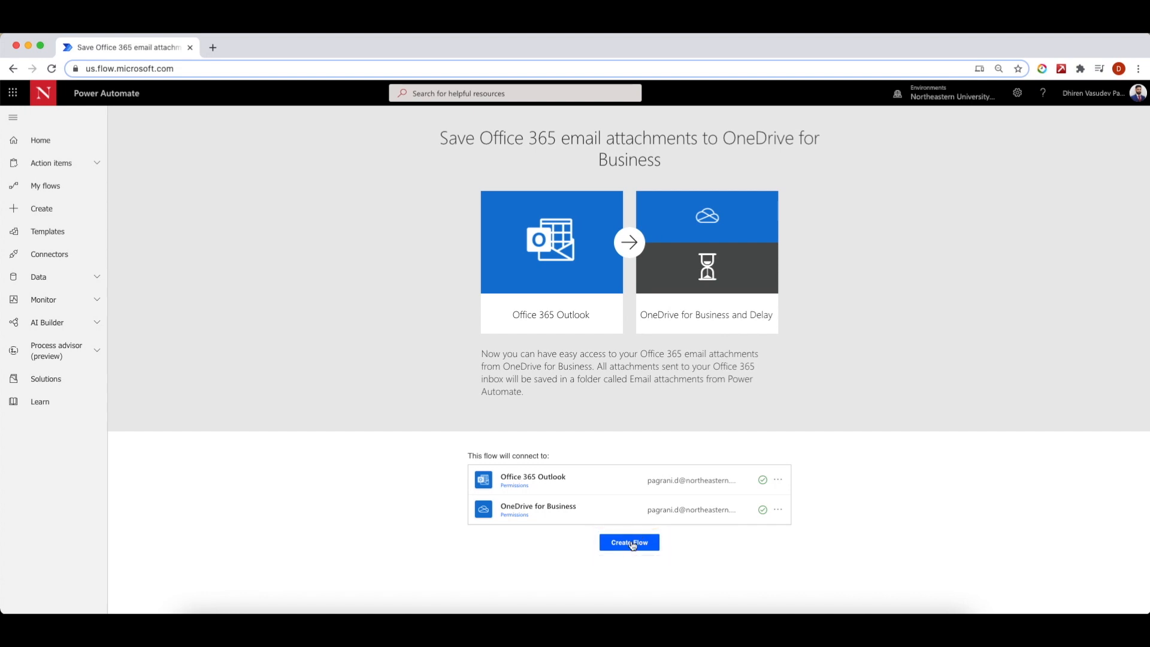
click(631, 543)
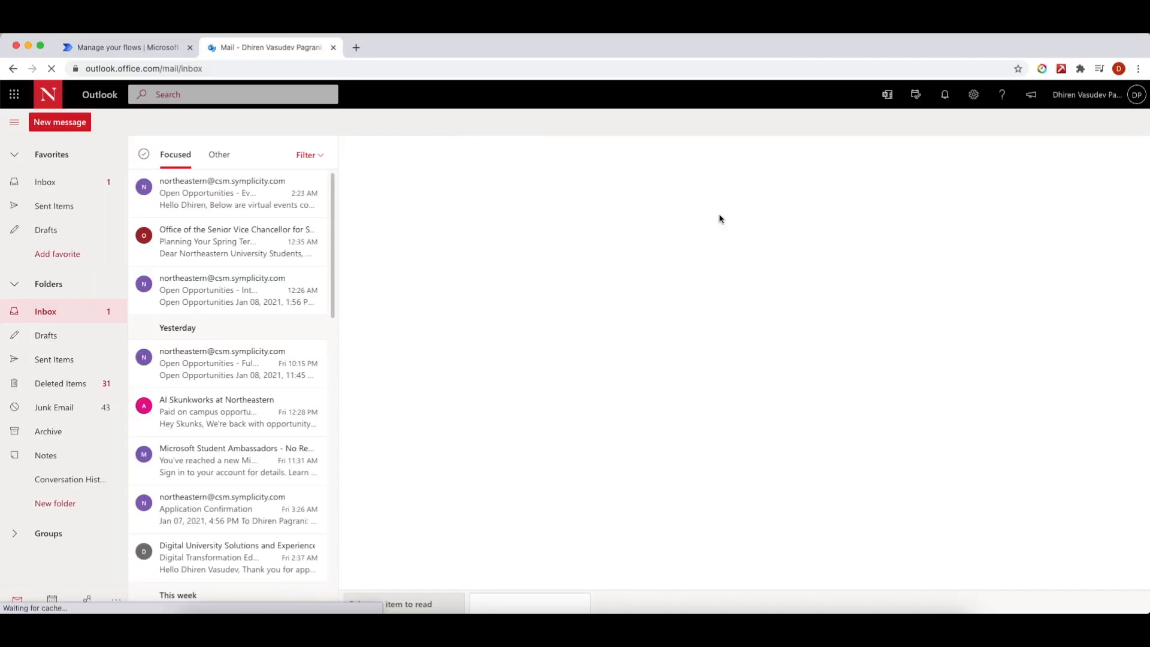
Step: Switch to Outlook and compose a new message to the account's own e-mail address with the text TEST
text(pag)
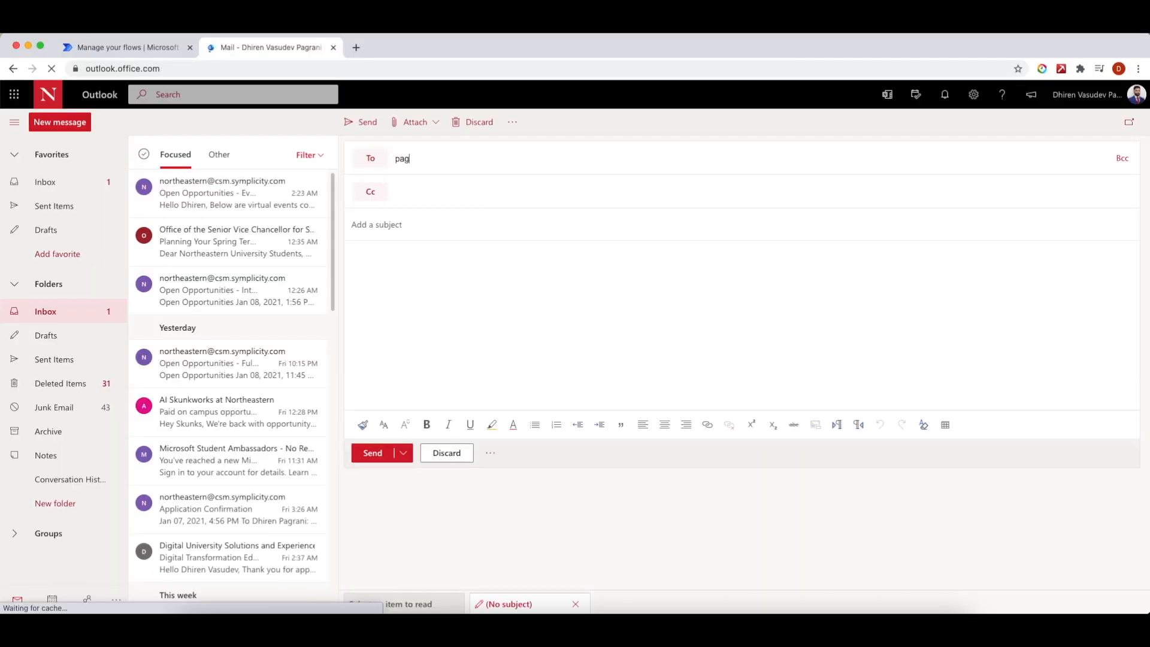
click(473, 191)
text(TEST)
click(489, 453)
click(527, 302)
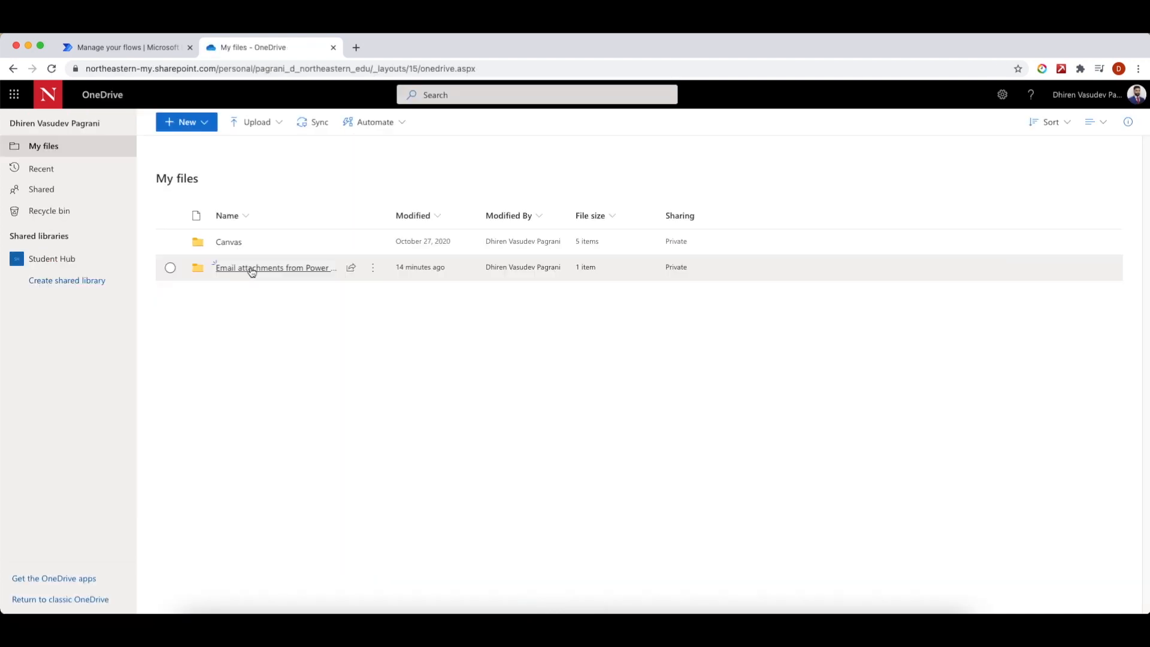
Step: Check the "Email attachments from Power Automate" folder in OneDrive for the saved attachment and close OneDrive
click(252, 269)
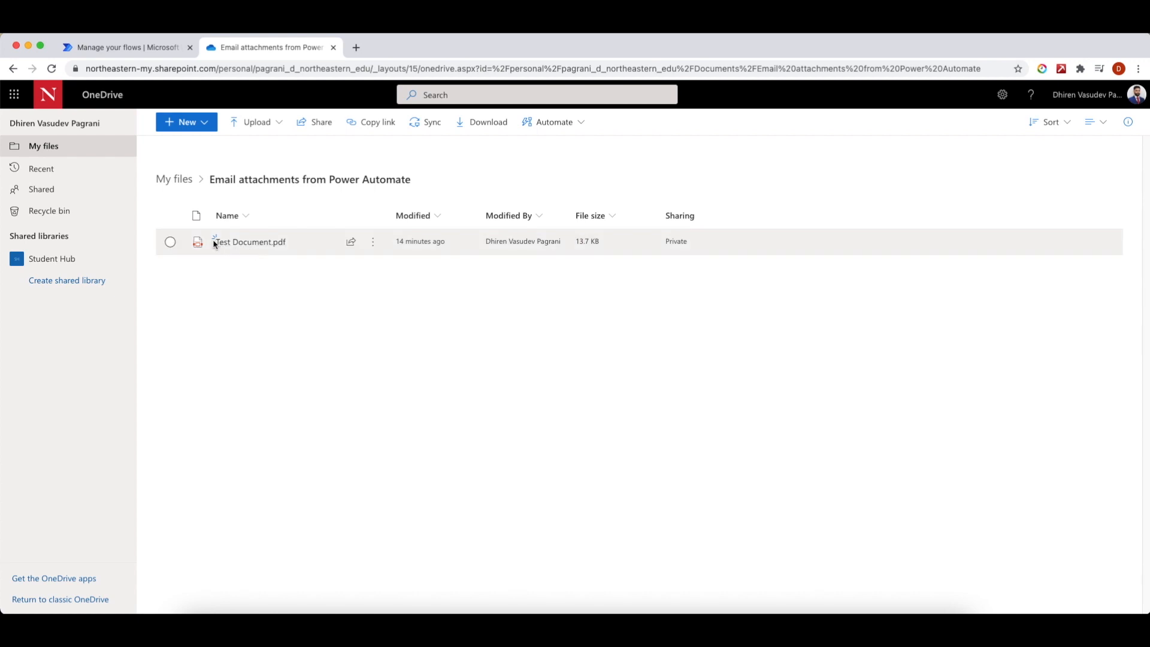
mouse_move(242, 246)
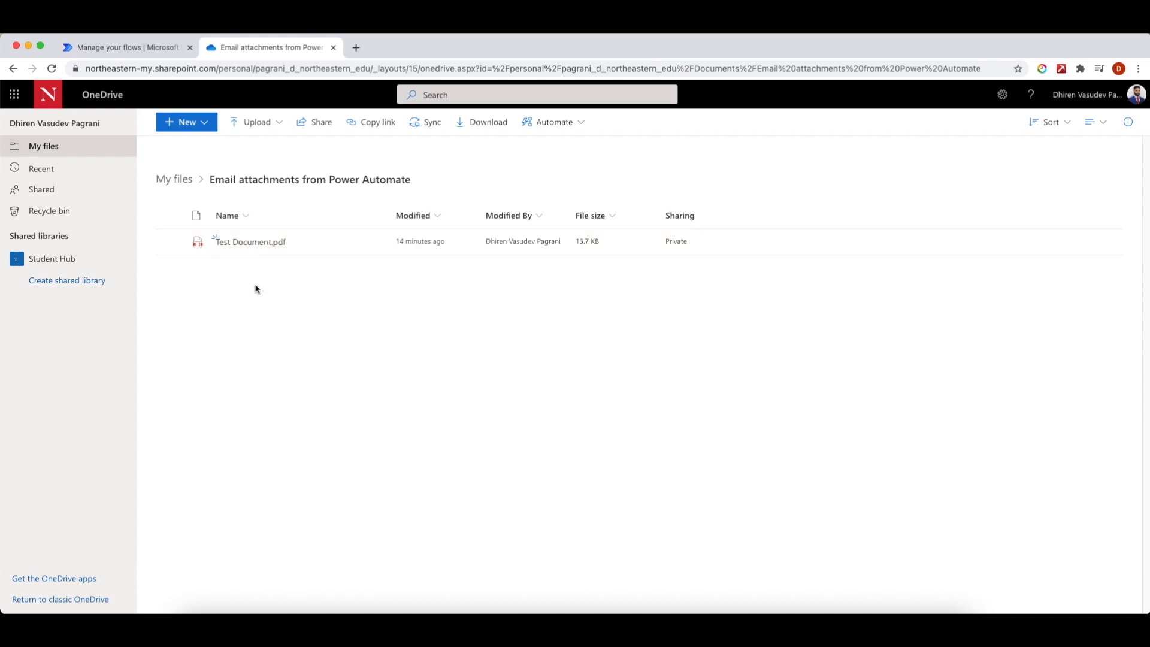
click(179, 186)
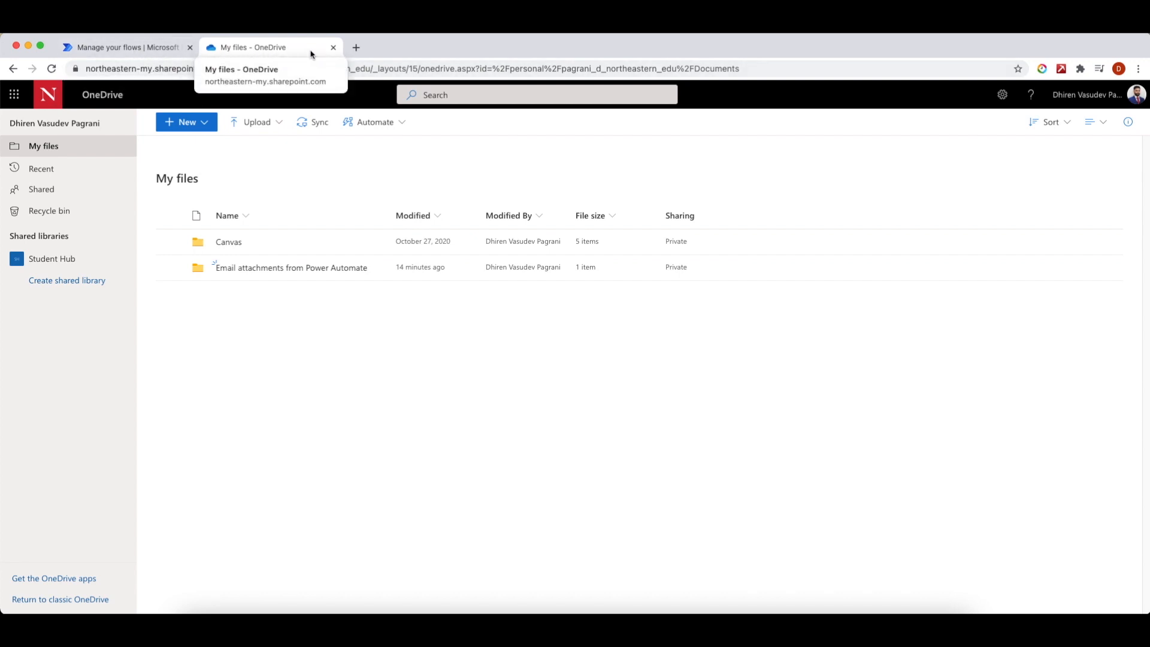
click(333, 48)
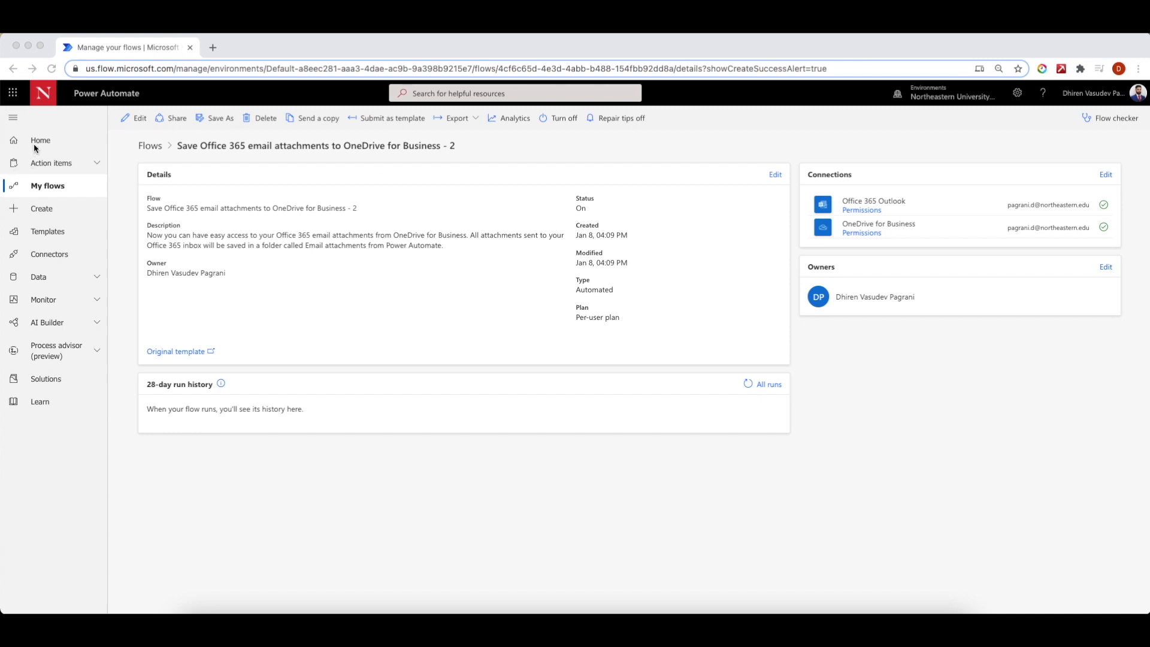
Step: Browse the popular, recently added and remaining connectors in the list of supported connectors
click(46, 261)
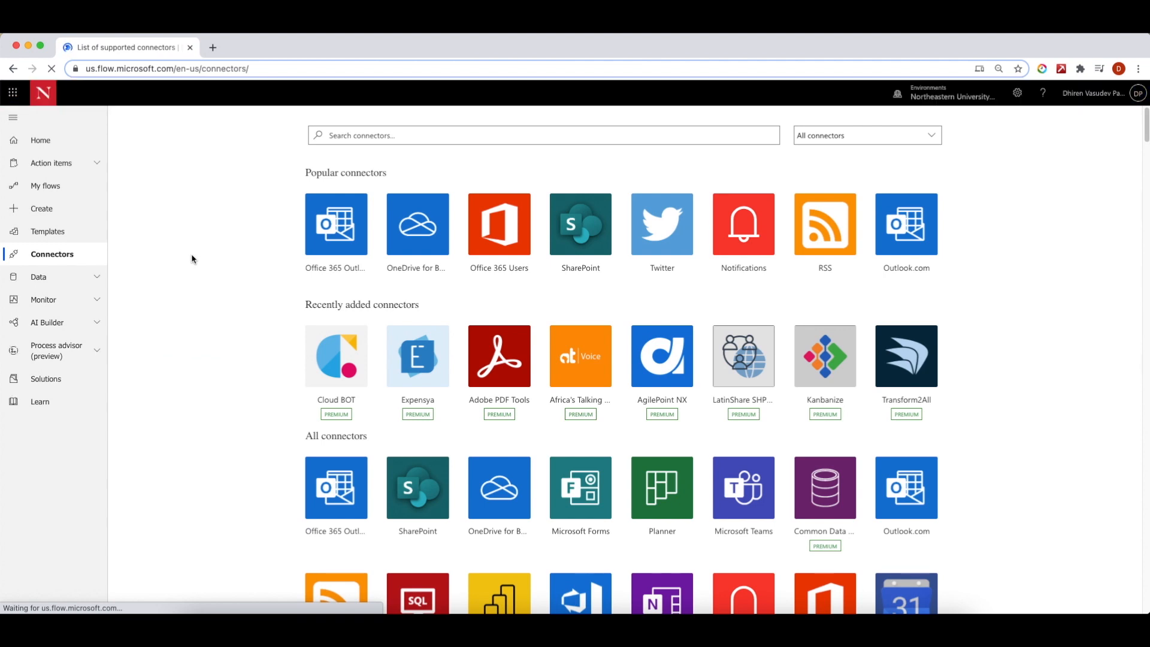
scroll(193, 261, down, 4)
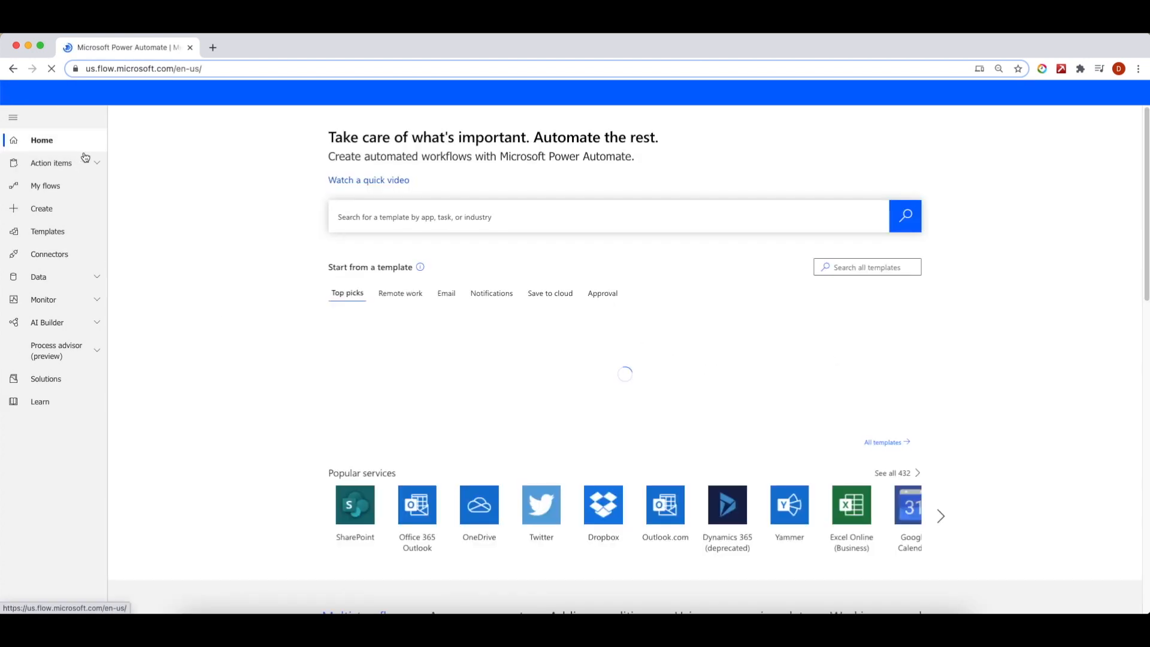
Step: Search the templates for "student" and start a flow from "Notify me in Outlook when a student completes a quiz"
click(404, 214)
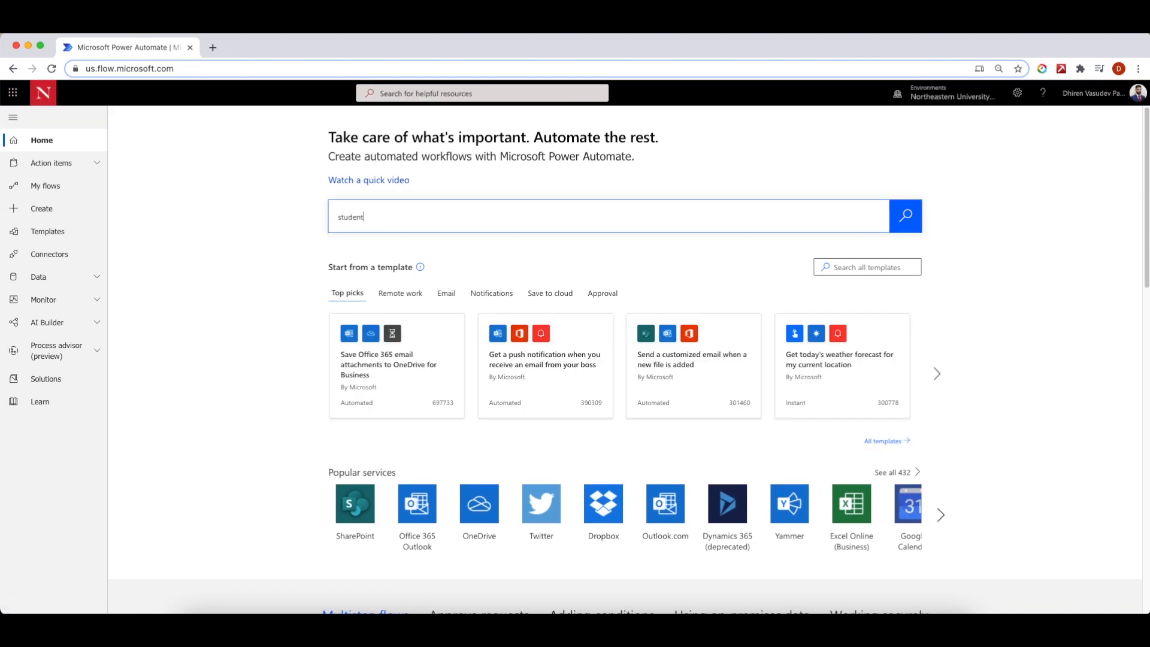
key(Return)
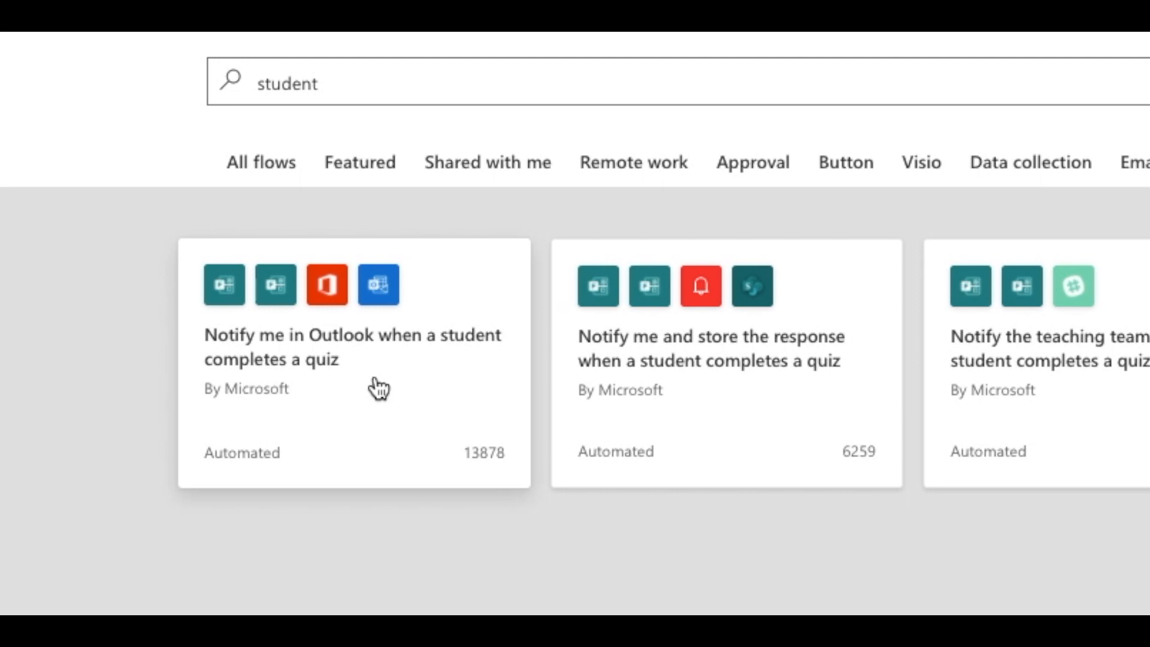
click(378, 388)
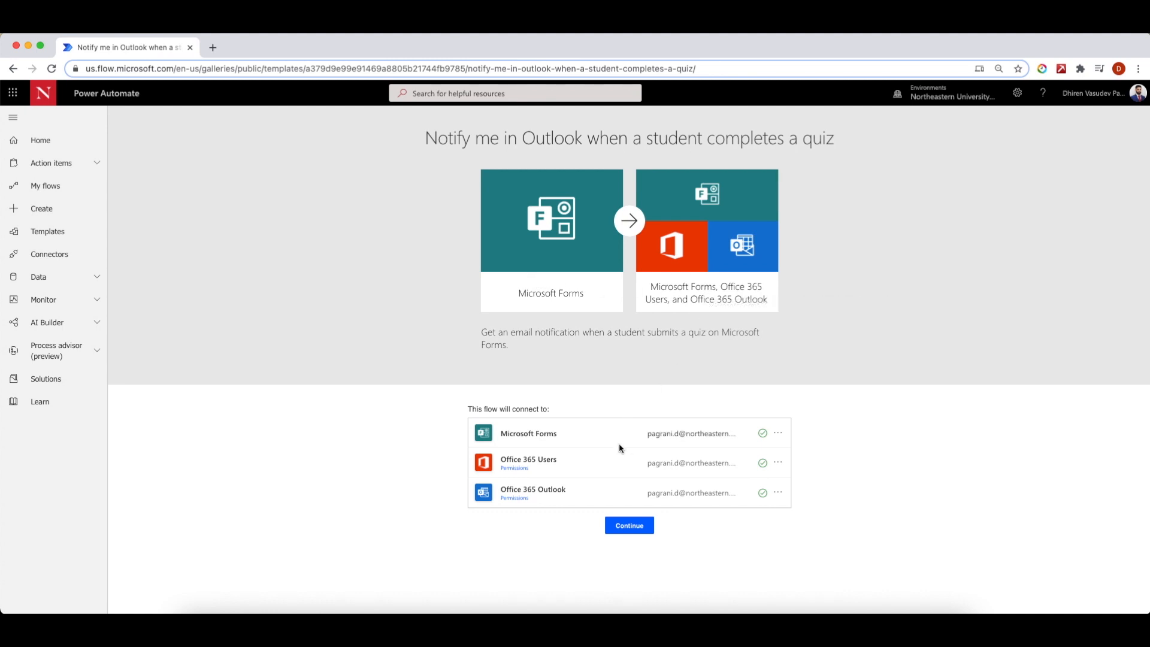
click(633, 532)
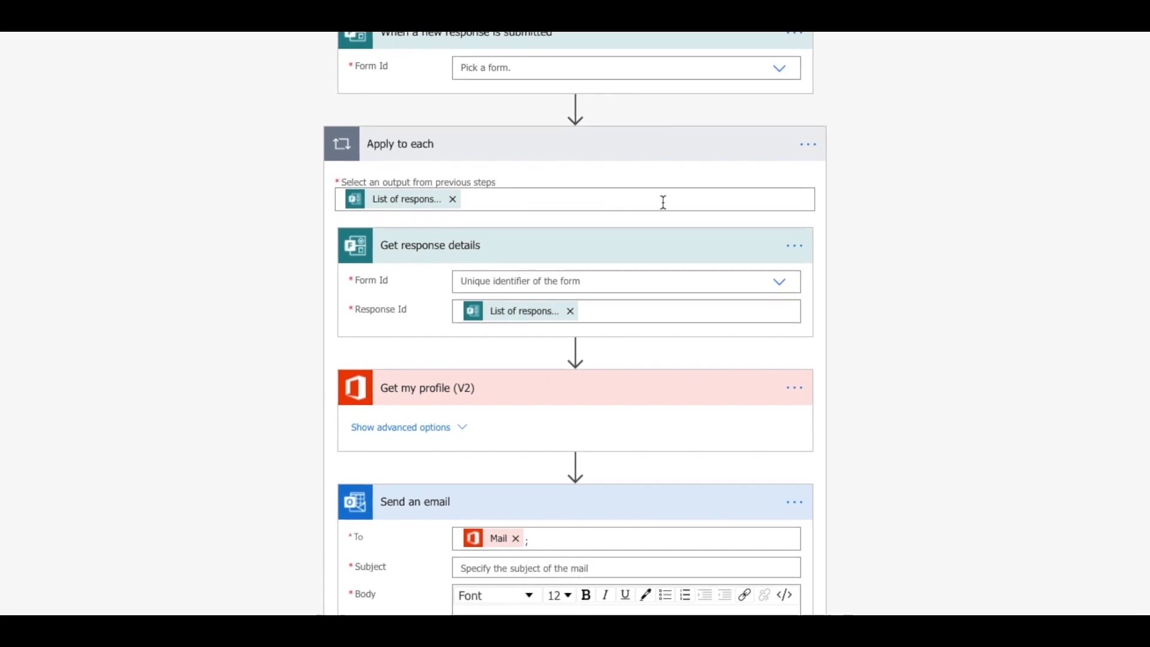
Step: Show the advanced options of the Get my profile (V2) action and review the flow's remaining actions
click(462, 426)
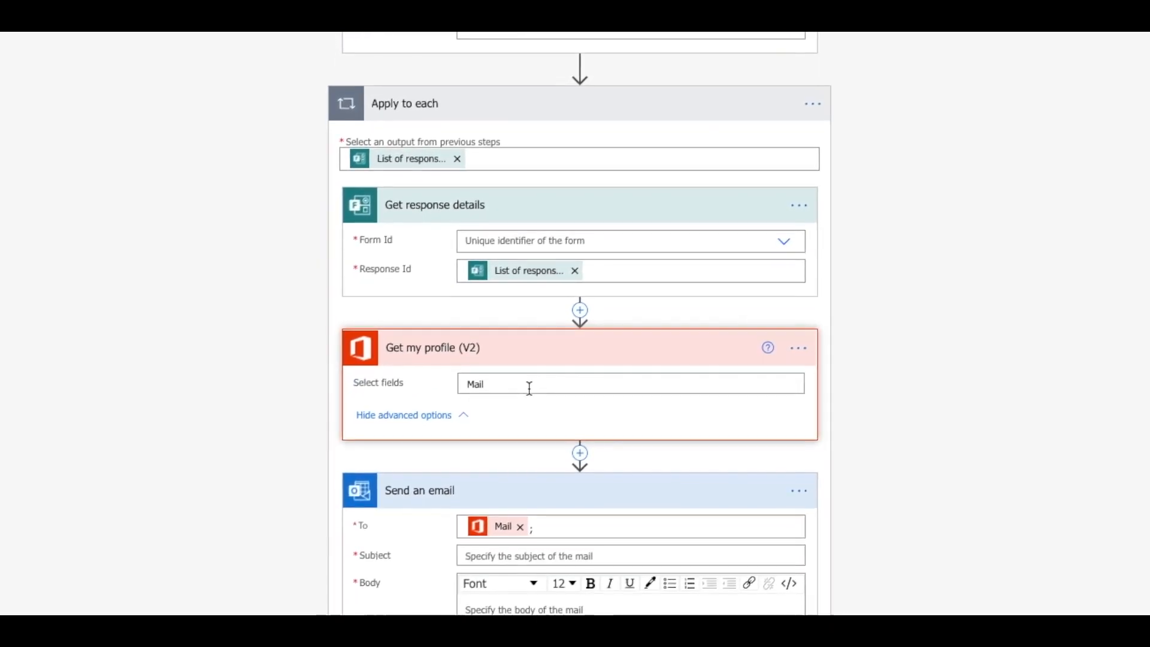
scroll(531, 383, down, 3)
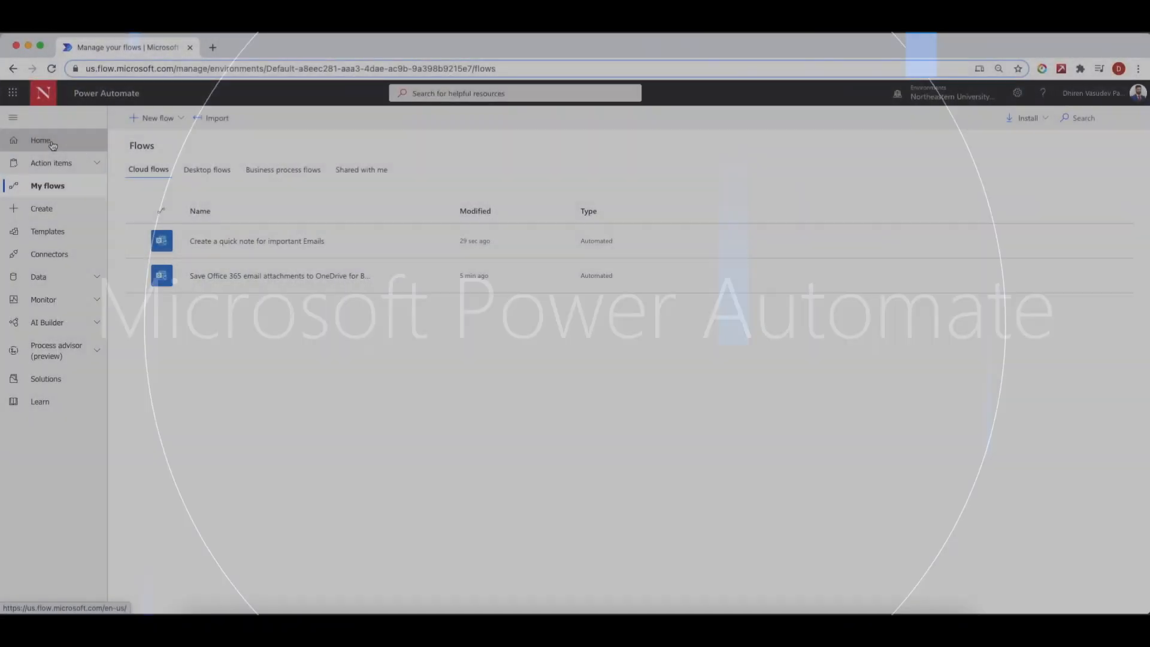
Step: Return to the home page and view its template and popular service sections
click(53, 143)
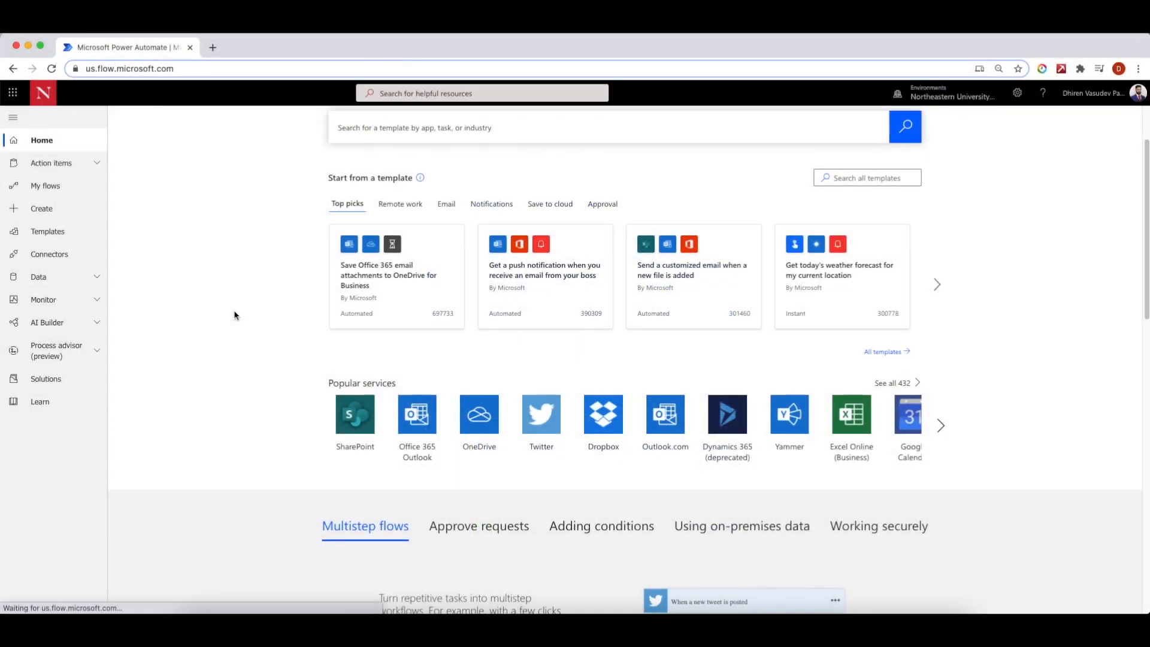
scroll(234, 310, down, 1)
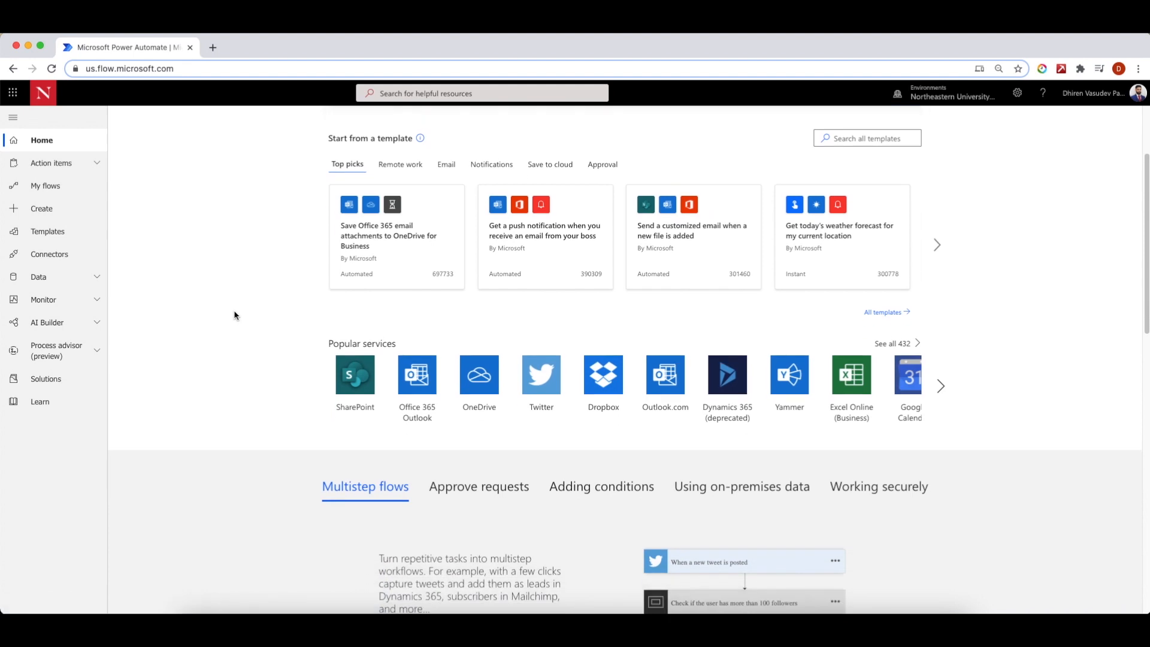